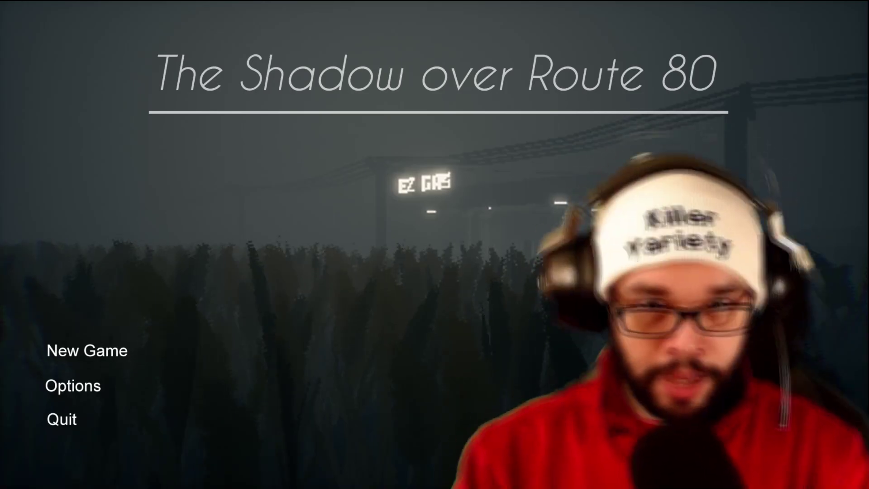
pyautogui.click(86, 354)
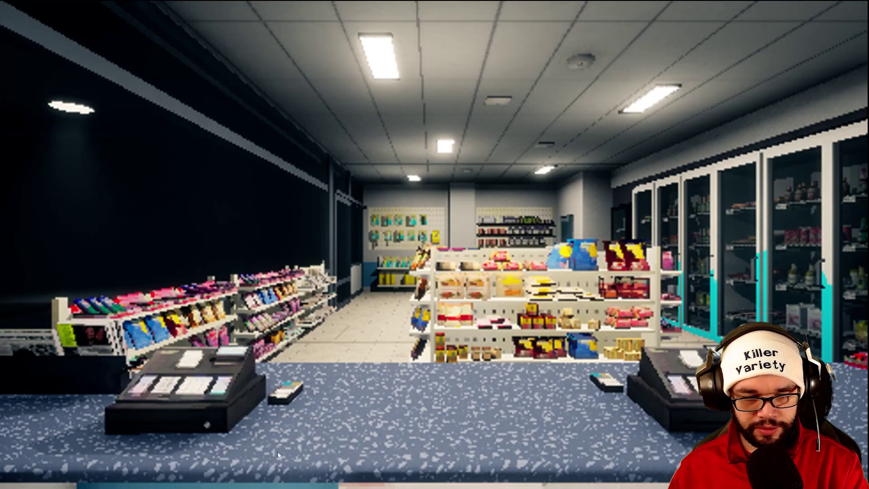
pyautogui.click(266, 448)
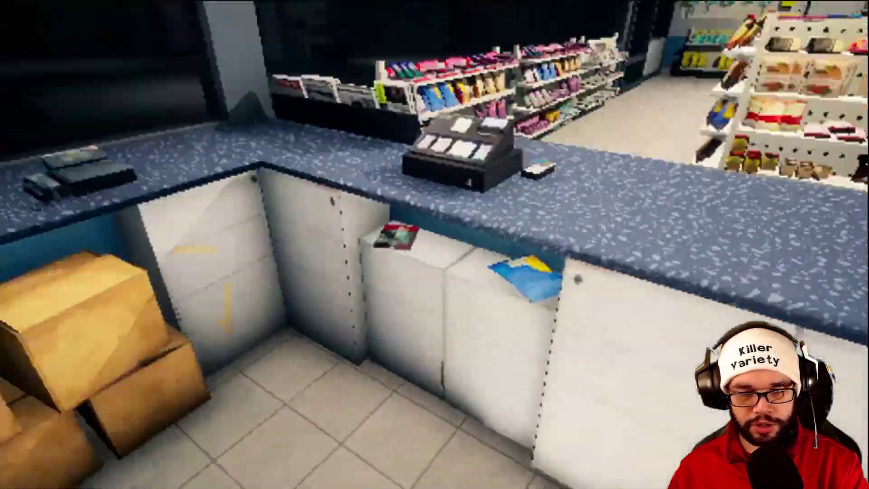
pyautogui.press('w')
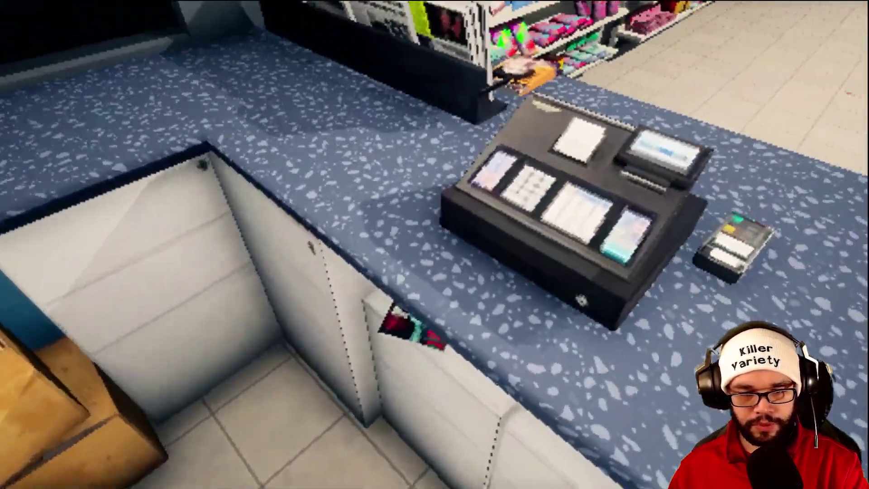
pyautogui.press('s')
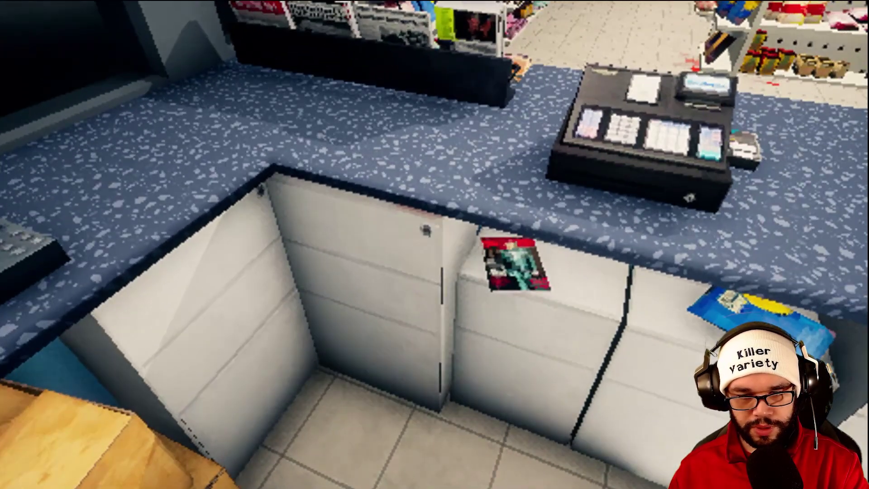
pyautogui.press('w')
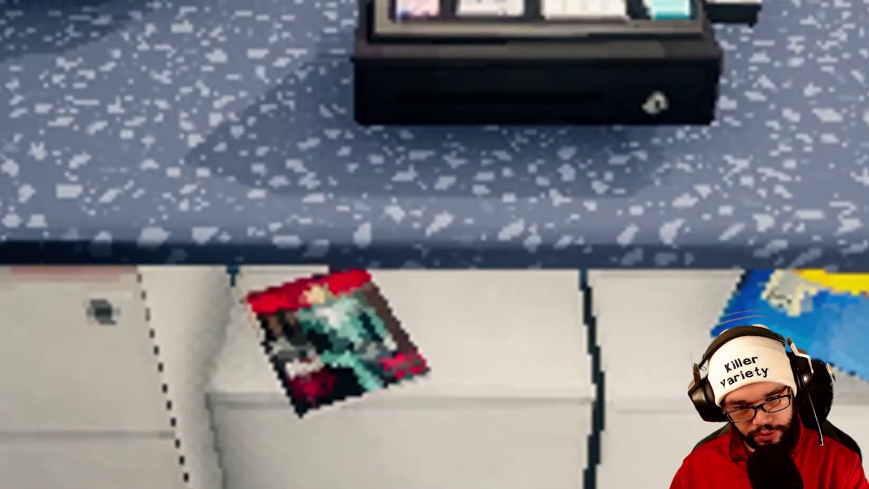
pyautogui.press('s')
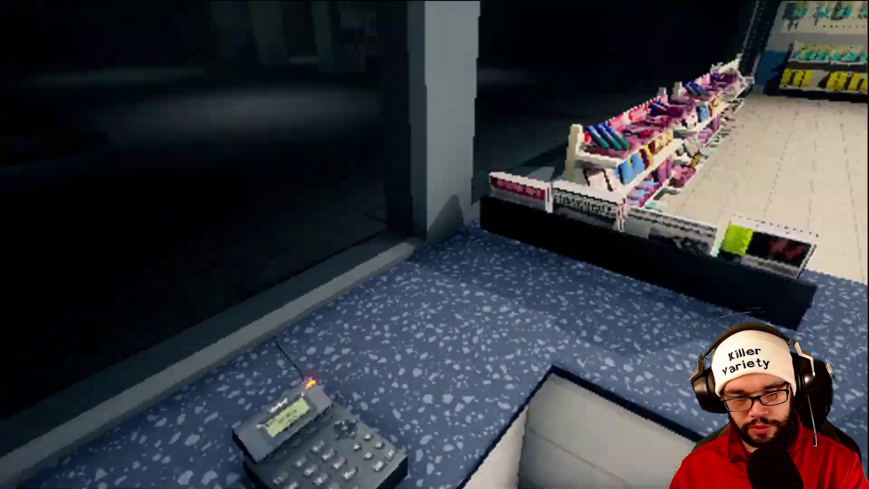
pyautogui.press('w')
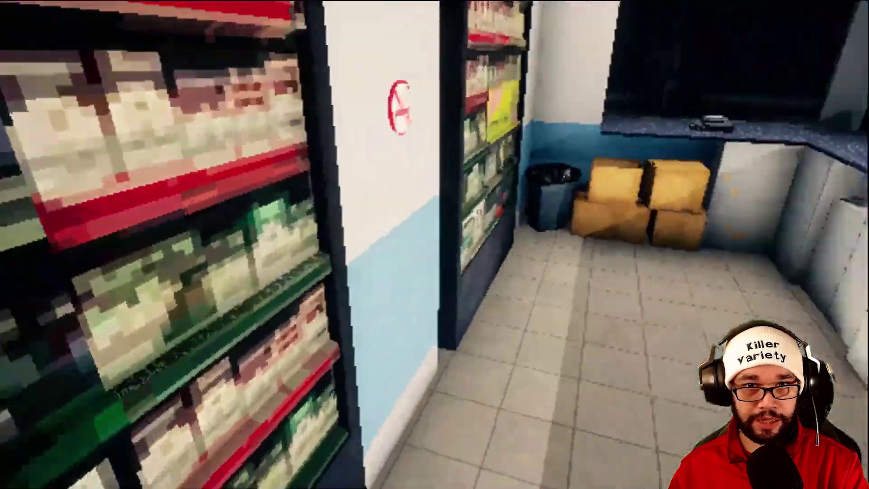
pyautogui.press('w')
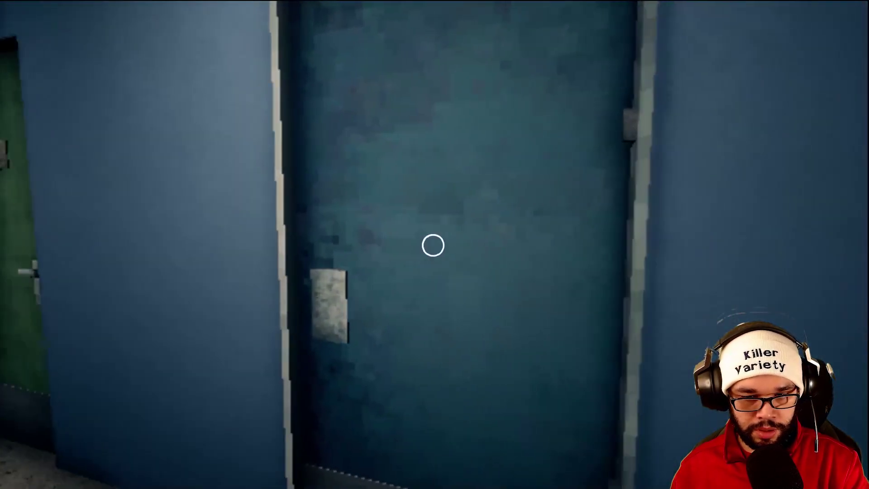
pyautogui.press('e')
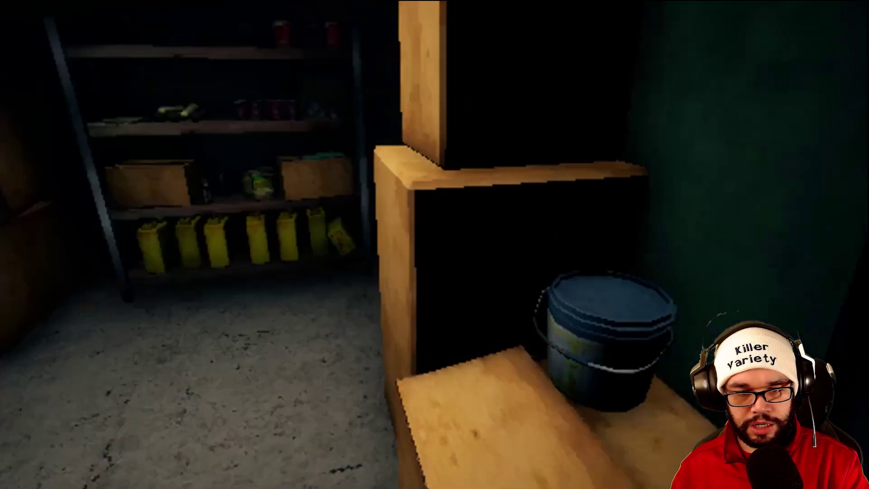
pyautogui.press('w')
pyautogui.press('w')
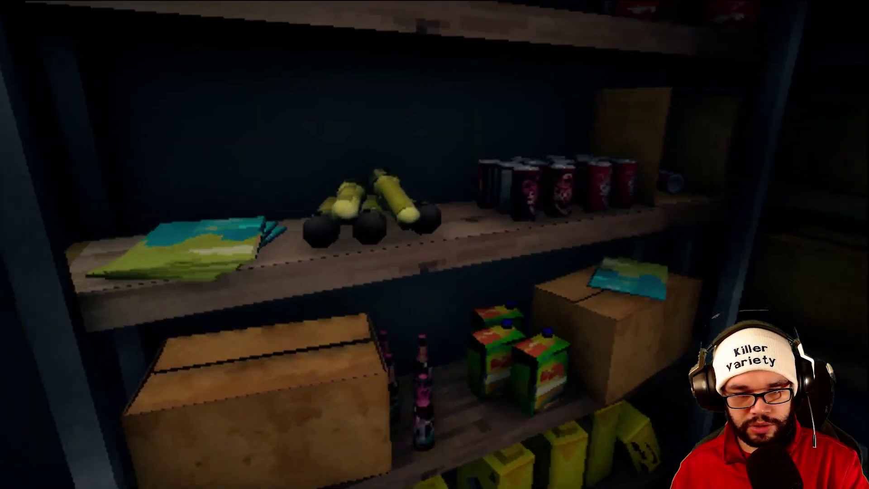
pyautogui.press('w')
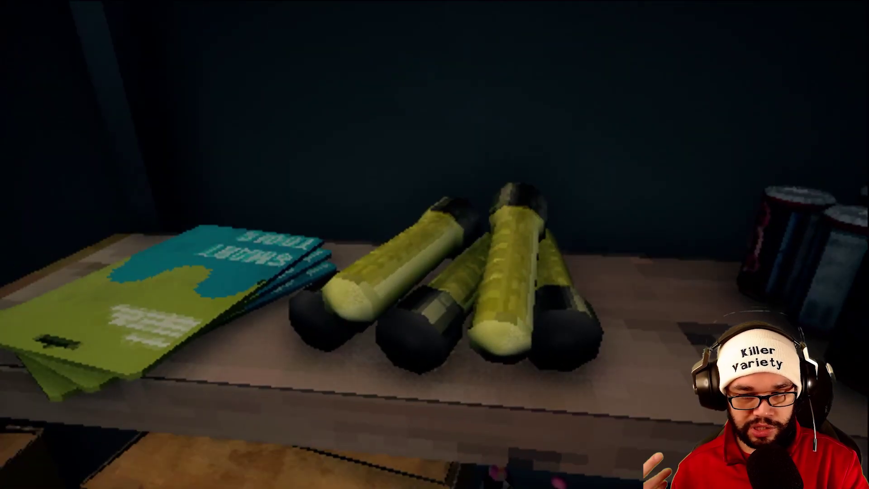
pyautogui.press('s')
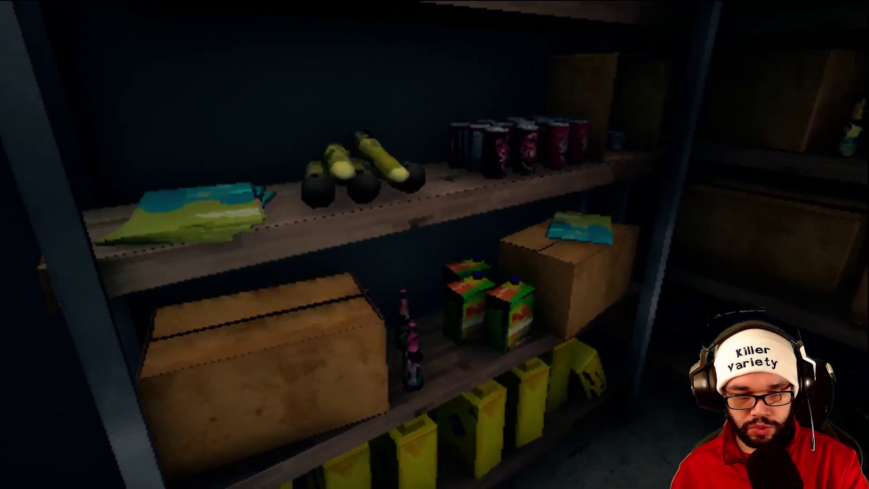
pyautogui.press('w')
pyautogui.press('d')
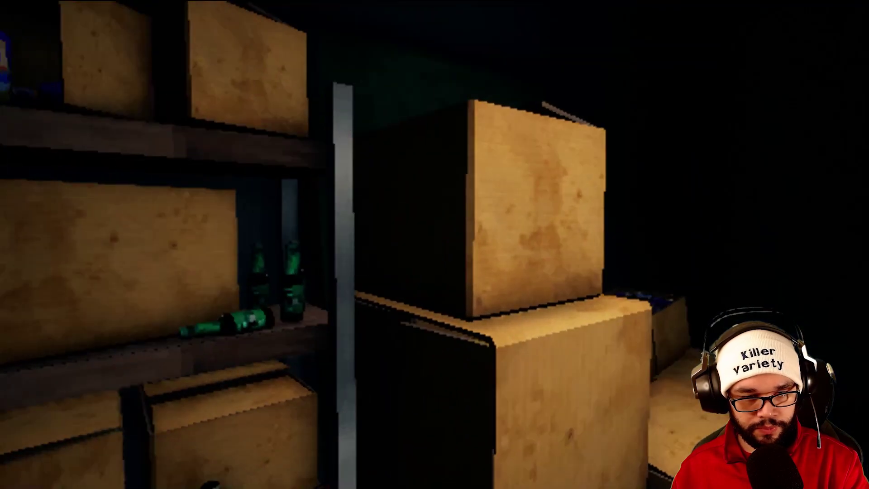
pyautogui.press('w')
pyautogui.press('w')
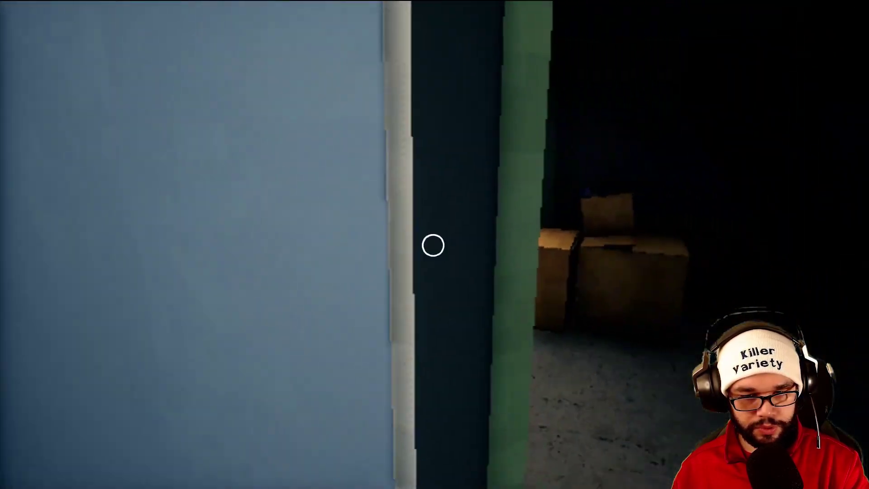
pyautogui.press('w')
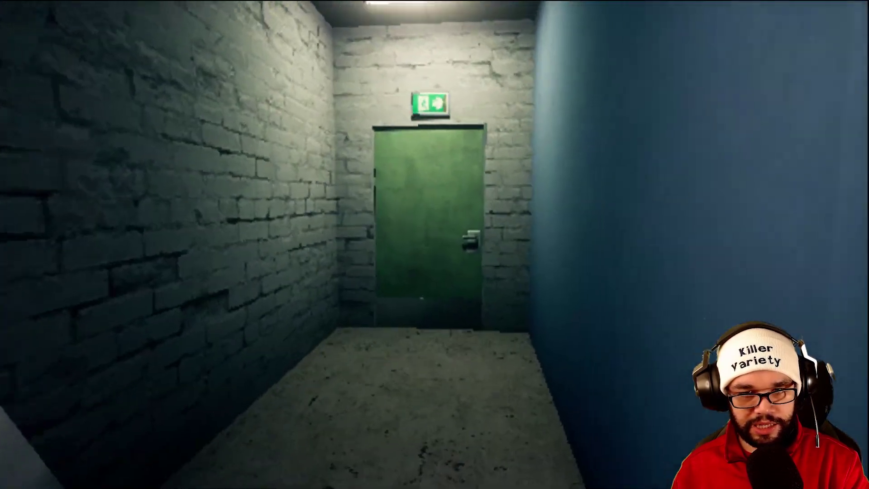
pyautogui.moveTo(435, 245); pyautogui.dragTo(272, 244)
pyautogui.press('w')
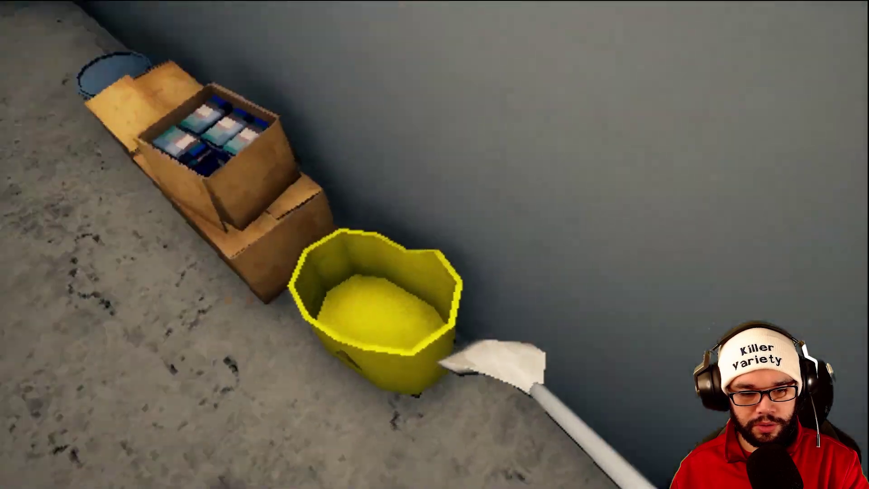
pyautogui.click(433, 246)
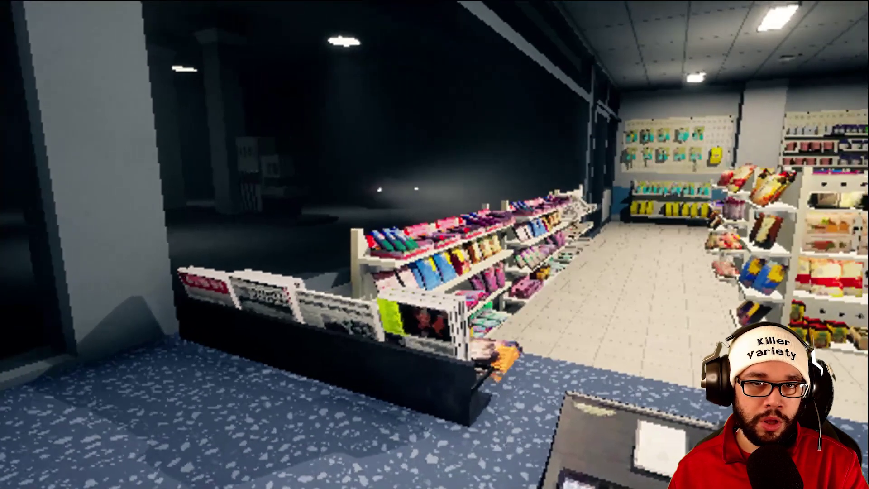
pyautogui.press('w')
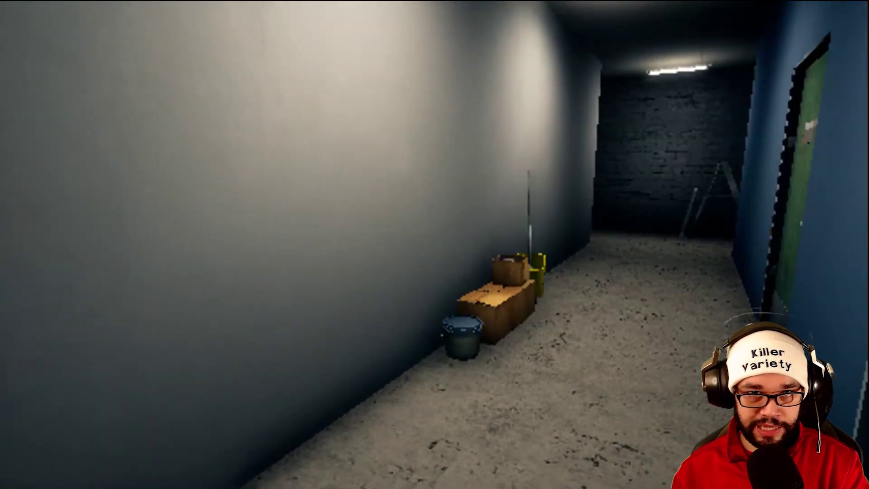
pyautogui.press('w')
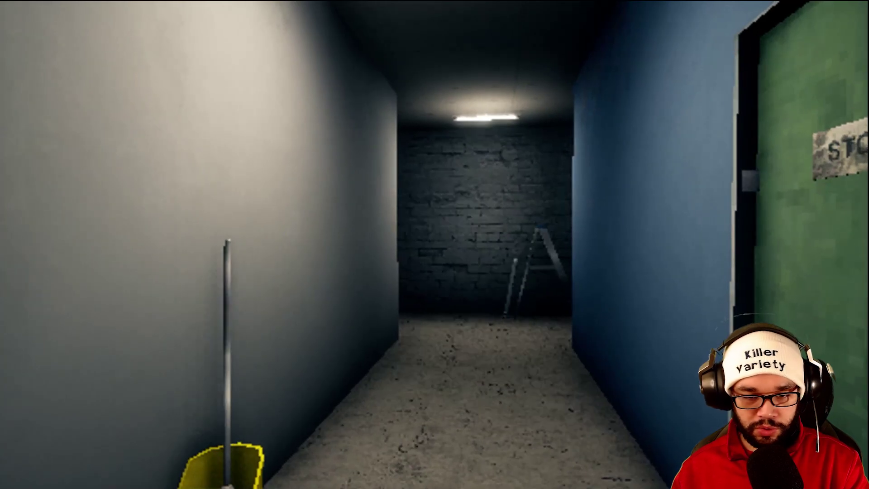
pyautogui.press('w')
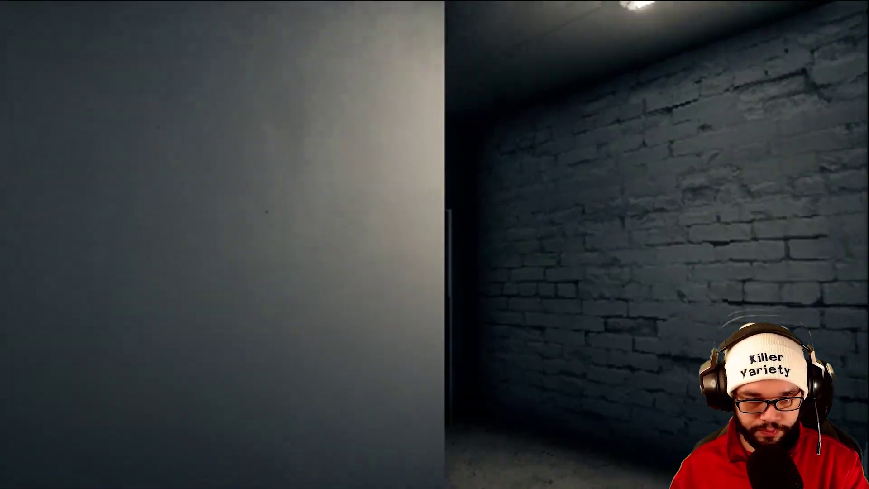
pyautogui.press('w')
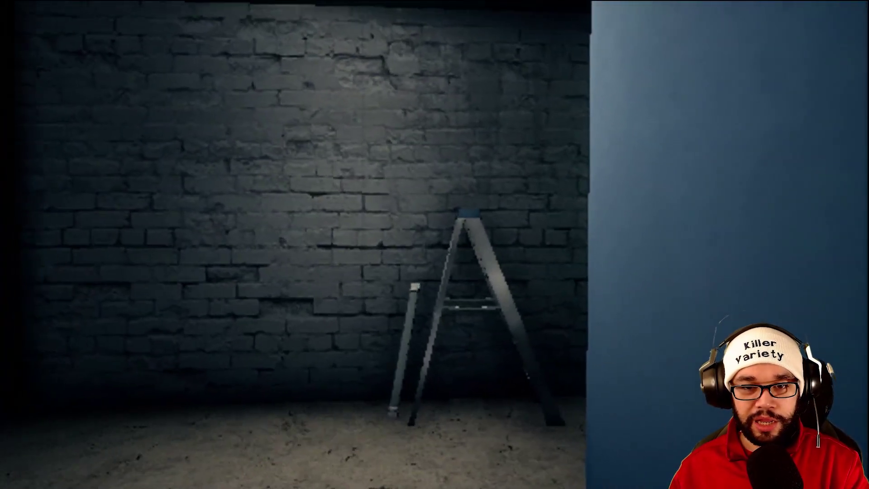
pyautogui.press('w')
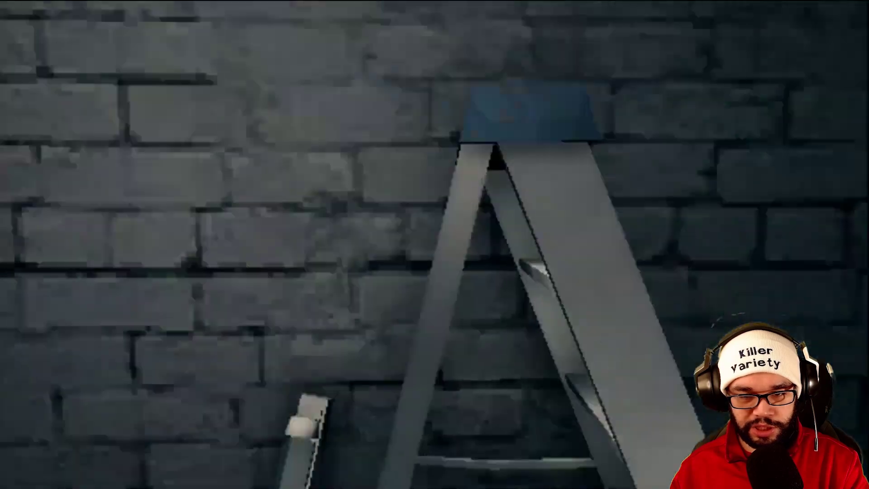
pyautogui.press('w')
pyautogui.press('w')
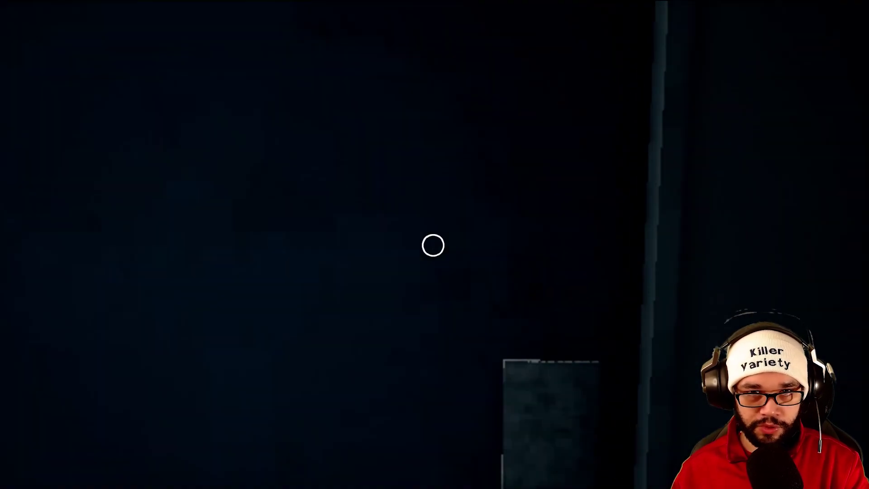
pyautogui.press('w')
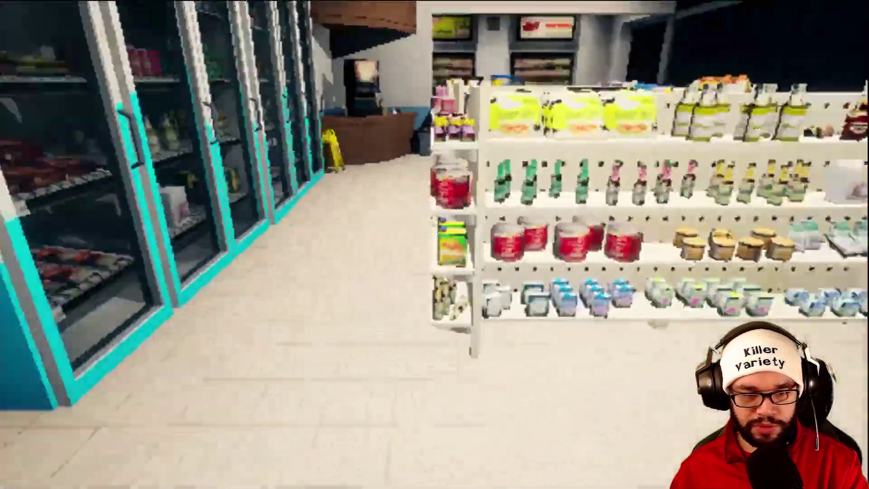
pyautogui.press('w')
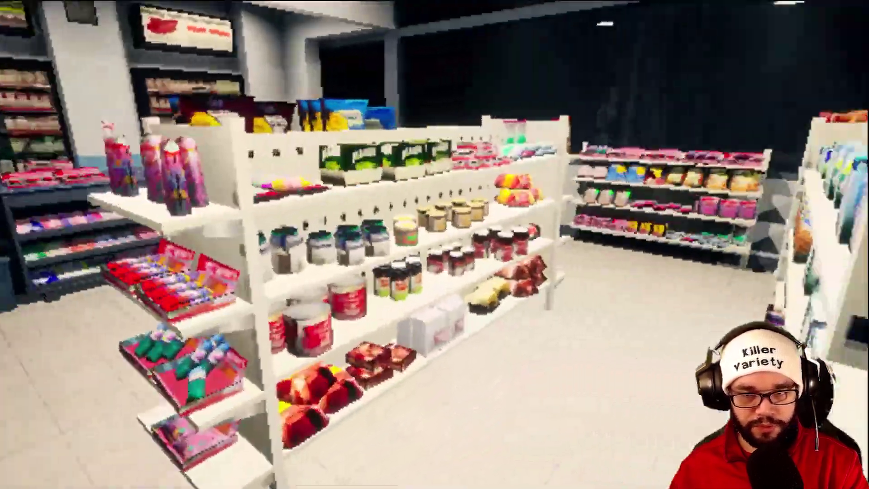
pyautogui.press('w')
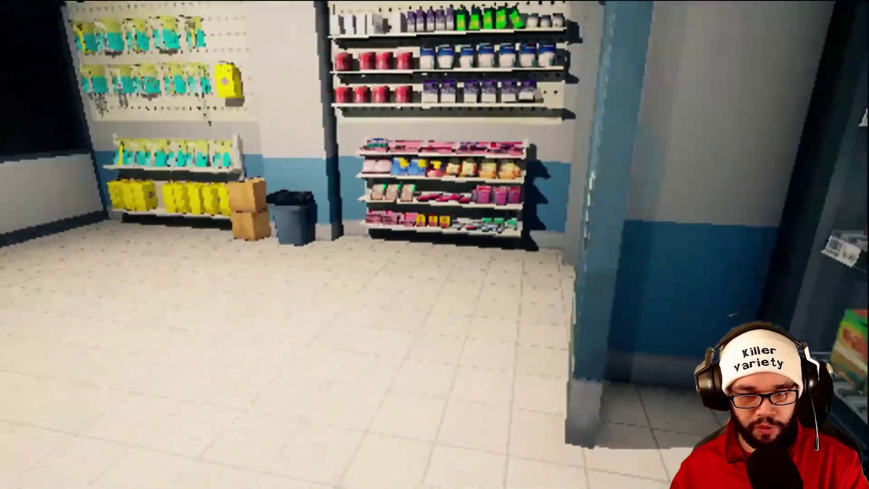
pyautogui.press('w')
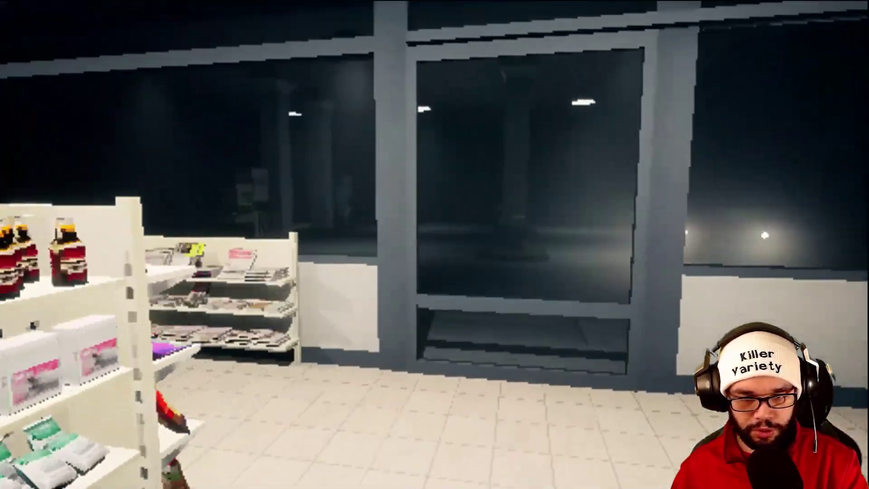
pyautogui.press('w')
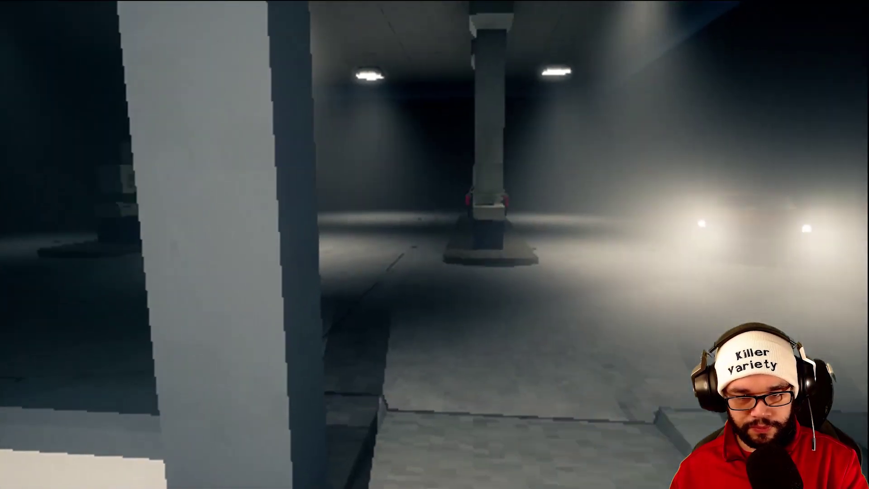
pyautogui.press('w')
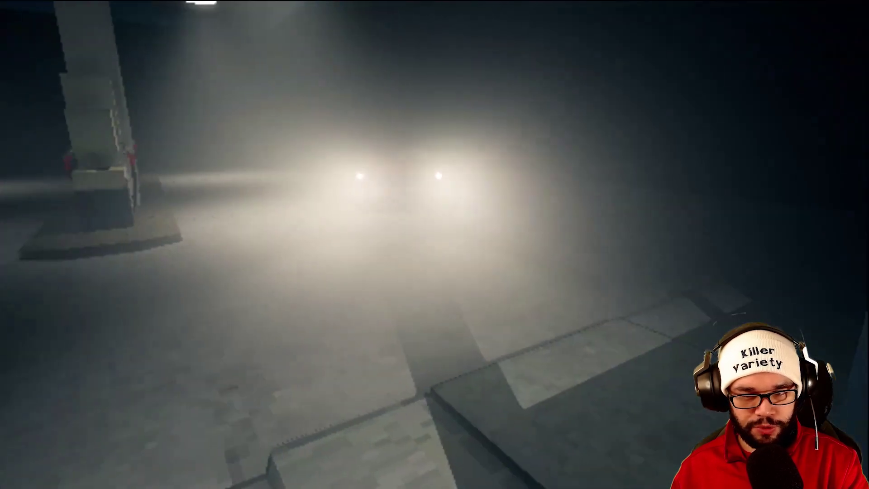
pyautogui.press('w')
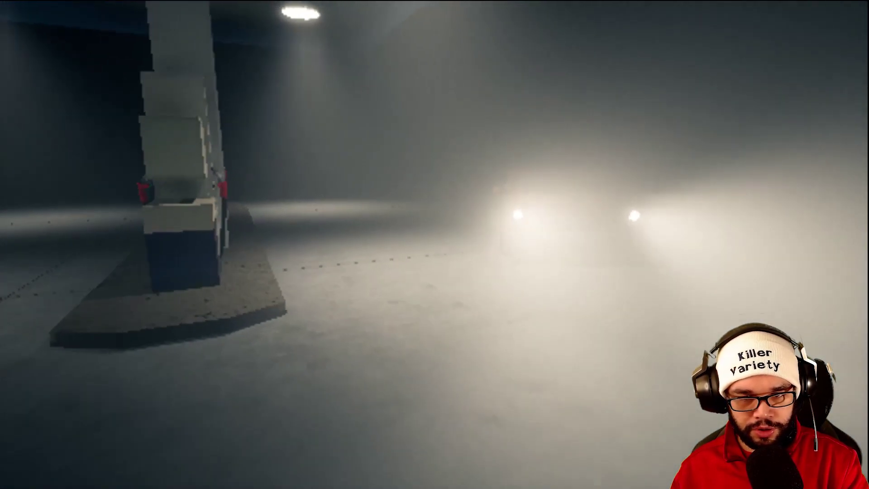
pyautogui.press('w')
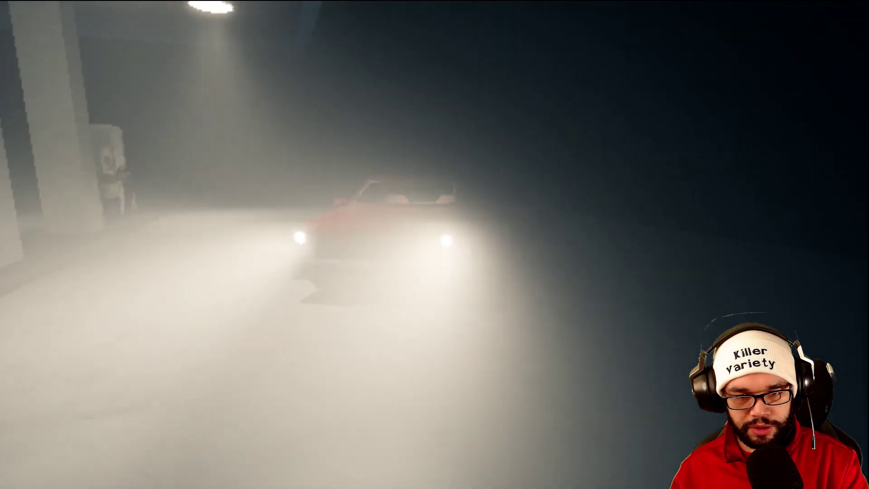
pyautogui.press('w')
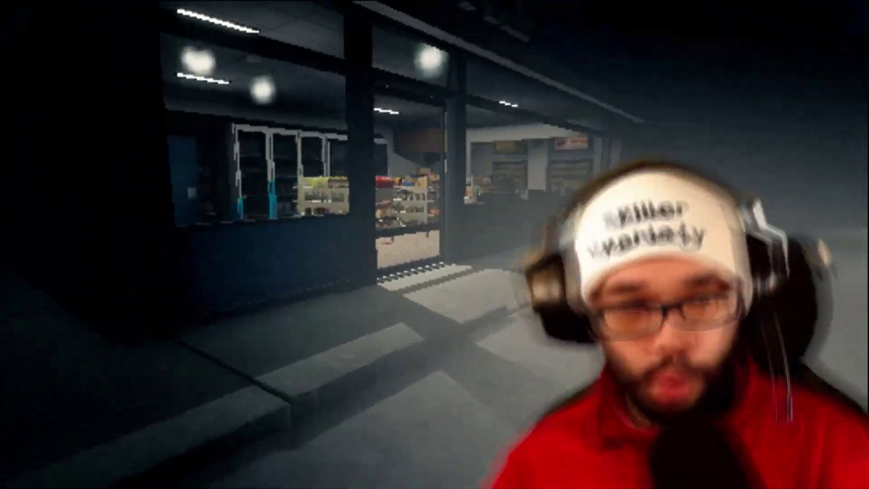
pyautogui.press('w')
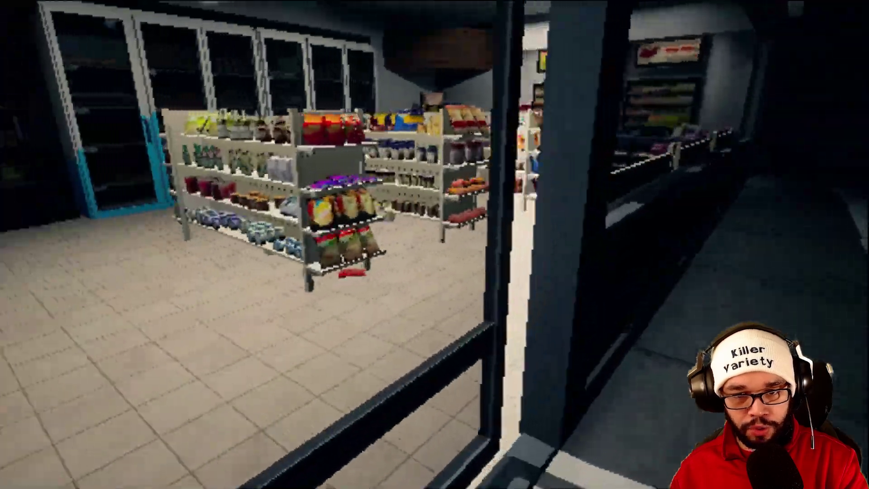
pyautogui.press('w')
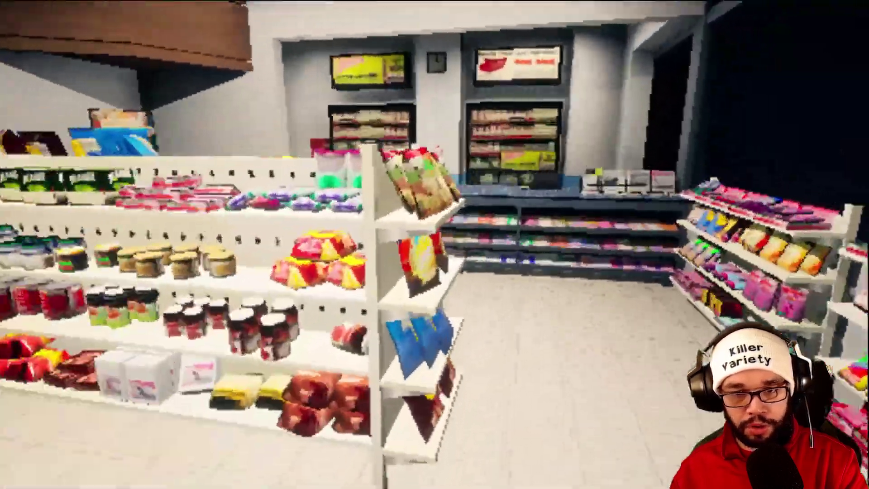
pyautogui.press('w')
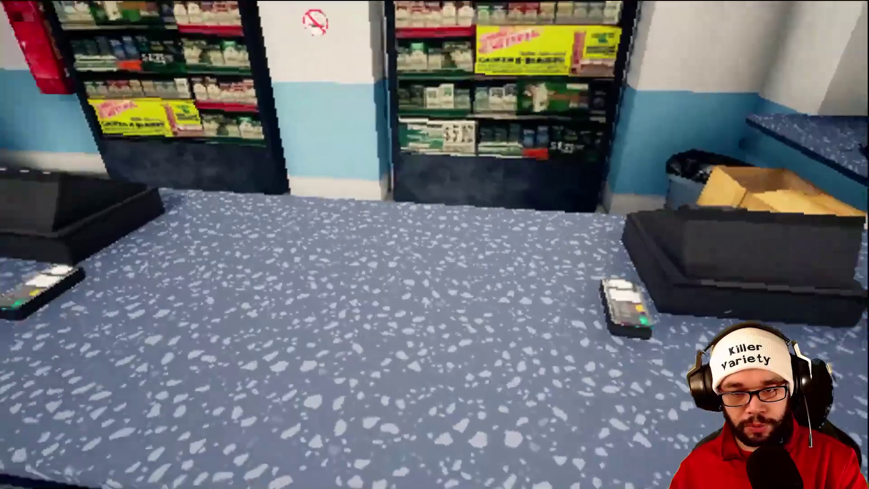
pyautogui.press('w')
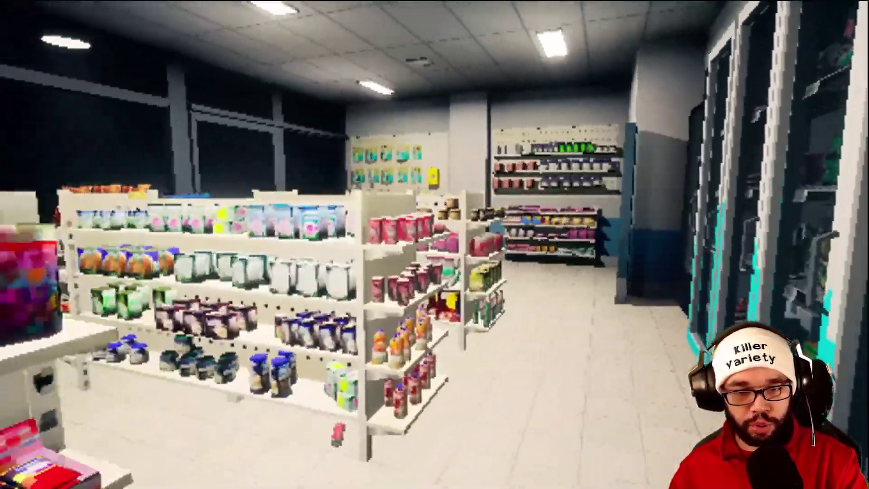
pyautogui.press('w')
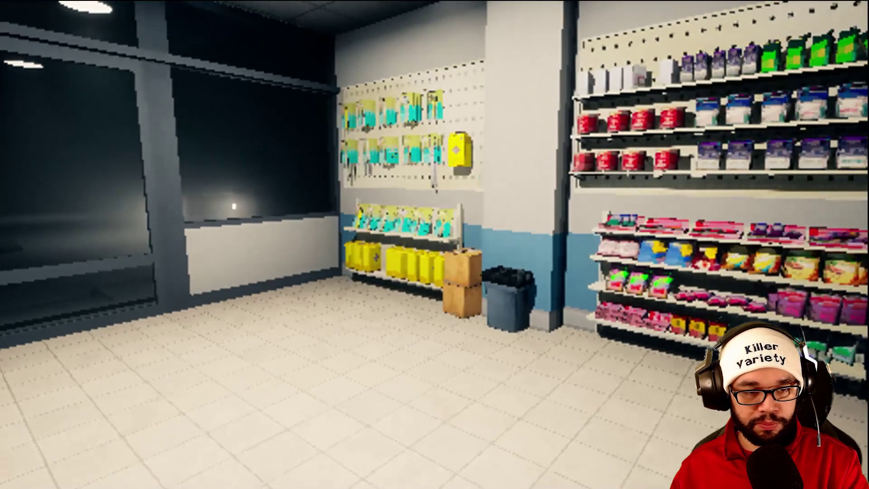
pyautogui.press('w')
pyautogui.press('w')
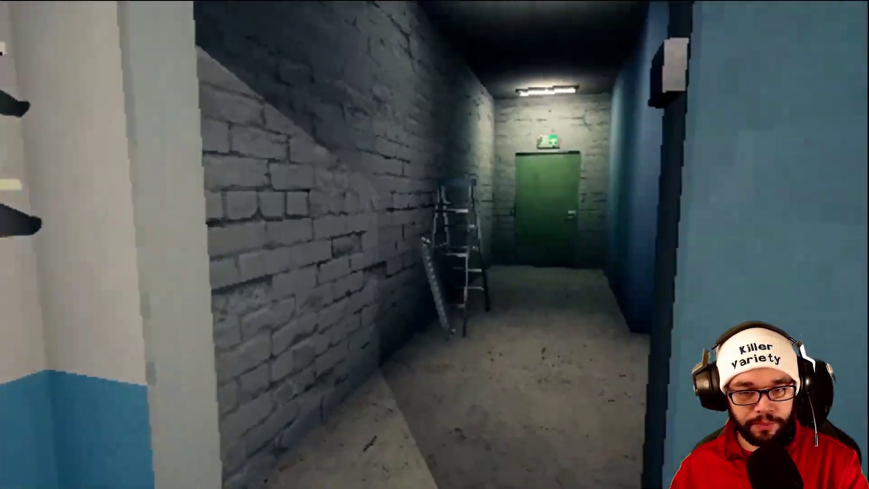
pyautogui.press('w')
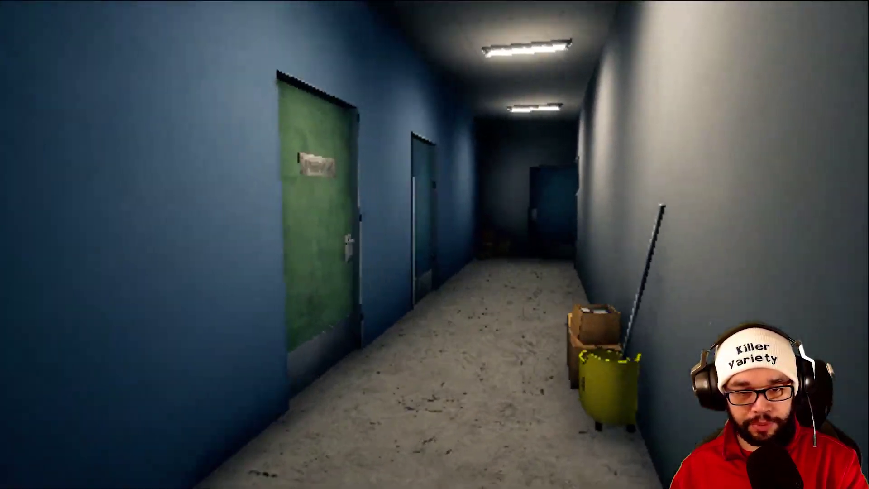
pyautogui.press('w')
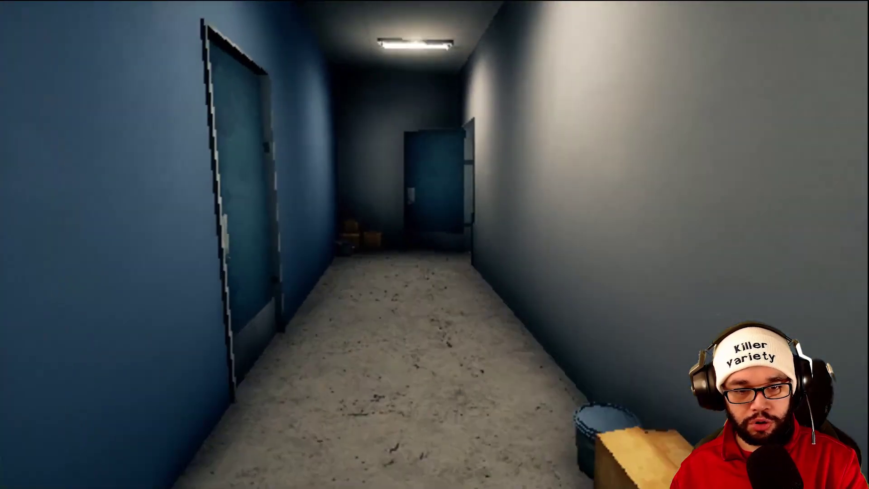
pyautogui.press('w')
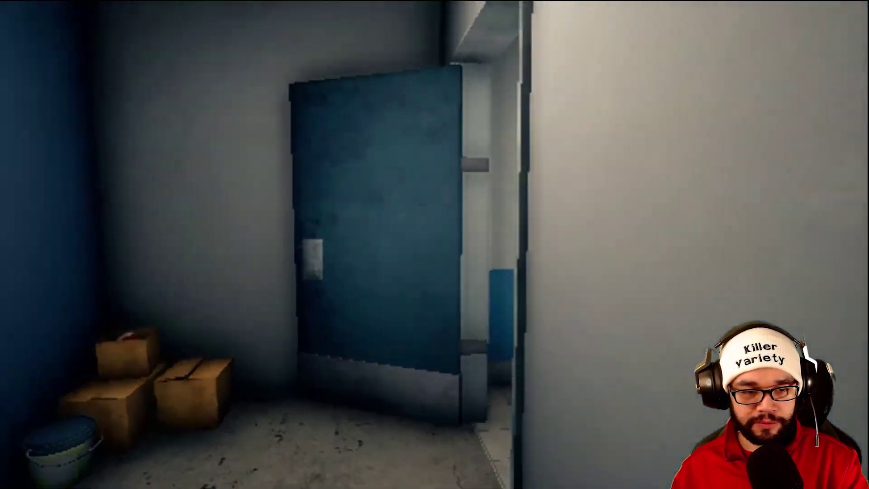
pyautogui.press('w')
pyautogui.press('w')
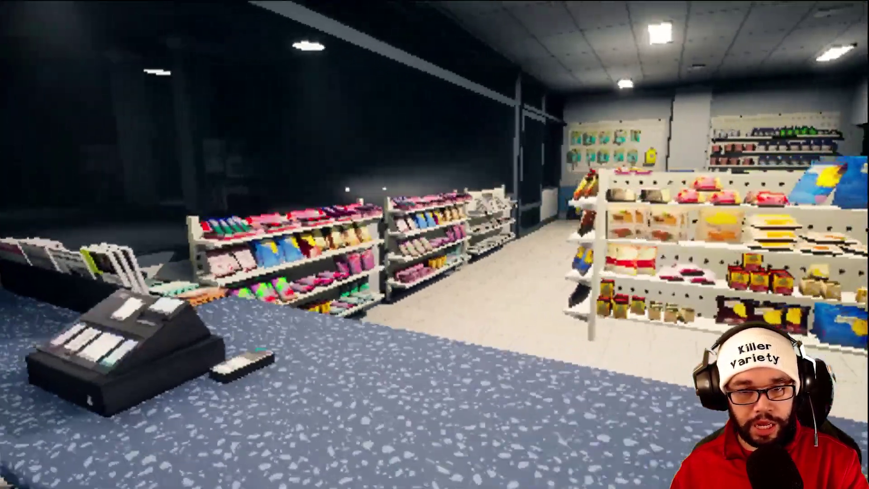
pyautogui.press('d')
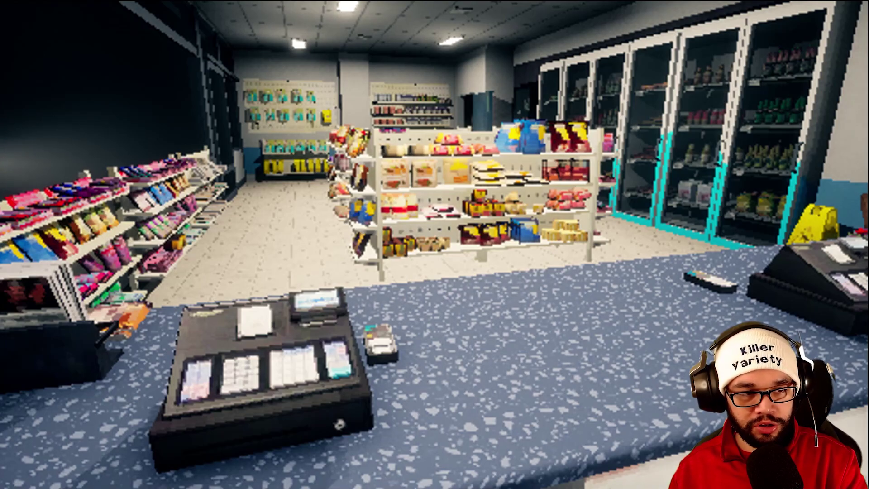
pyautogui.press('s')
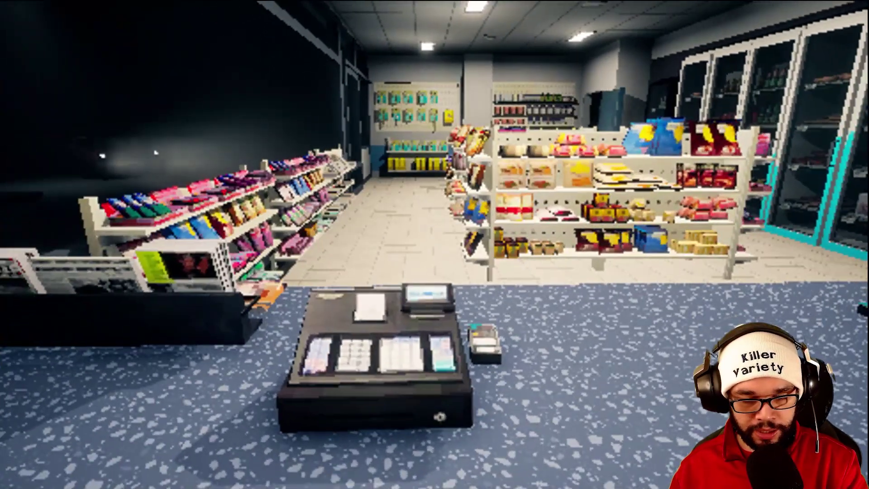
pyautogui.press('s')
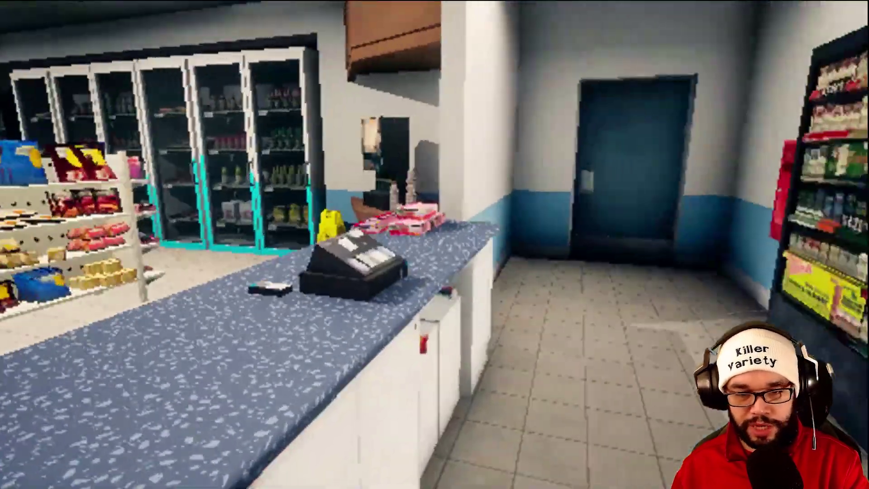
pyautogui.press('w')
pyautogui.press('s')
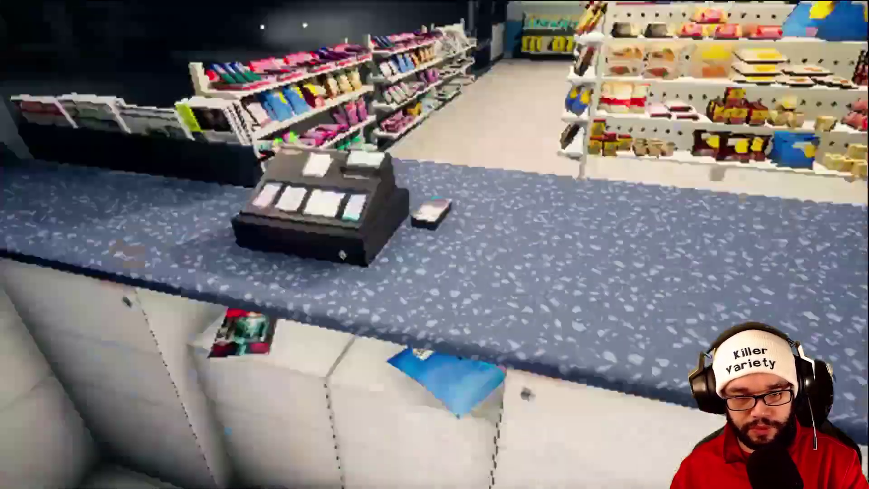
pyautogui.press('e')
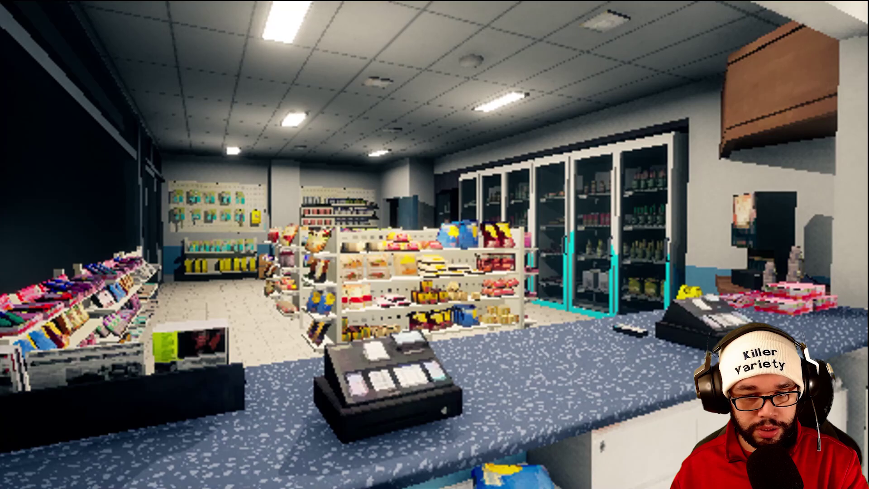
pyautogui.press('e')
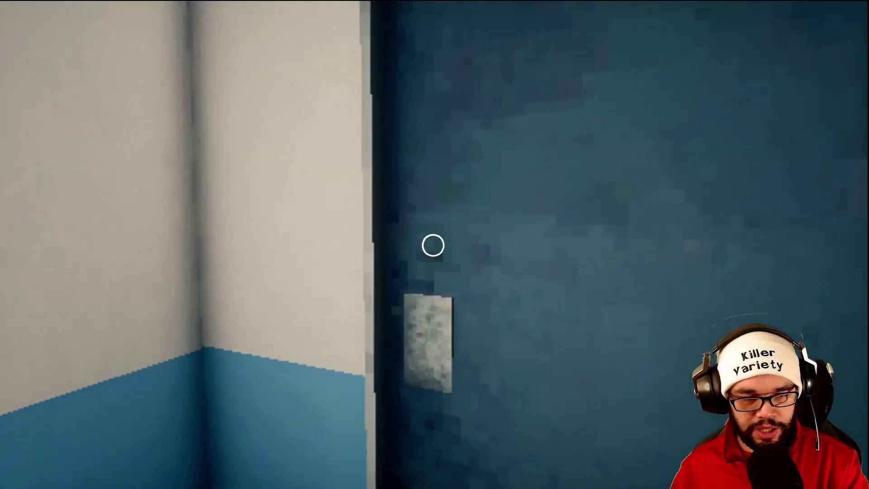
pyautogui.press('w')
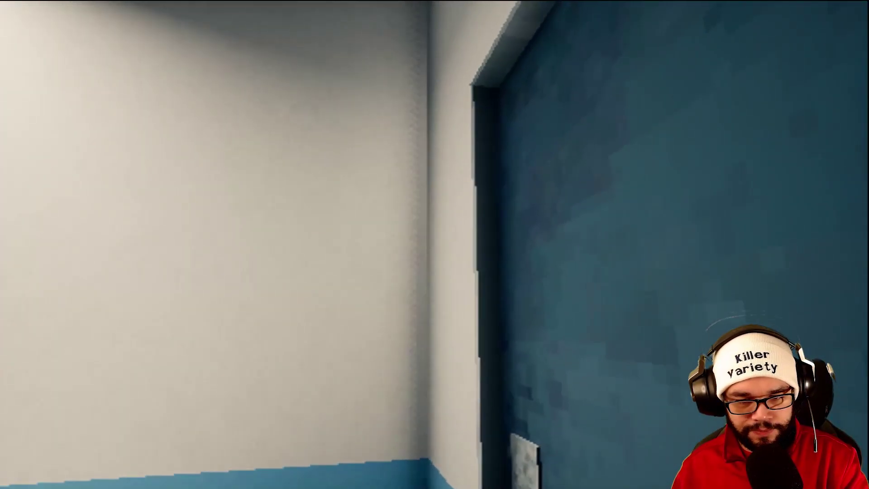
pyautogui.press('w')
pyautogui.press('w')
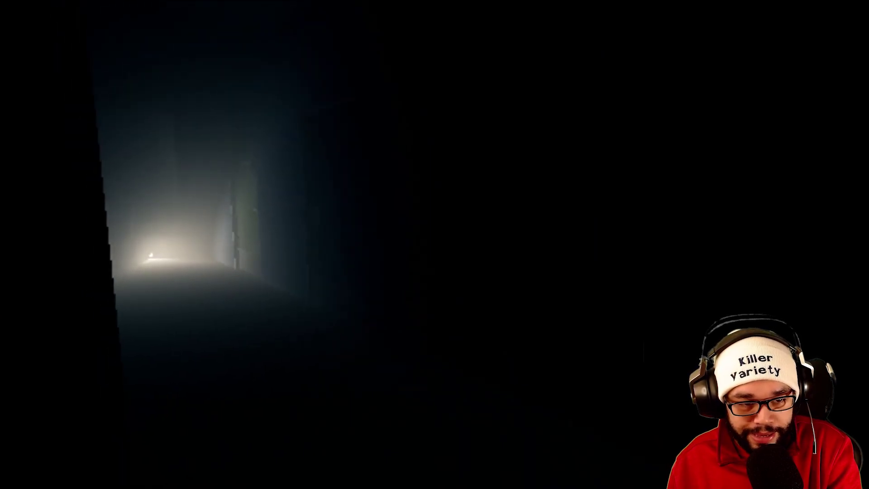
pyautogui.press('w')
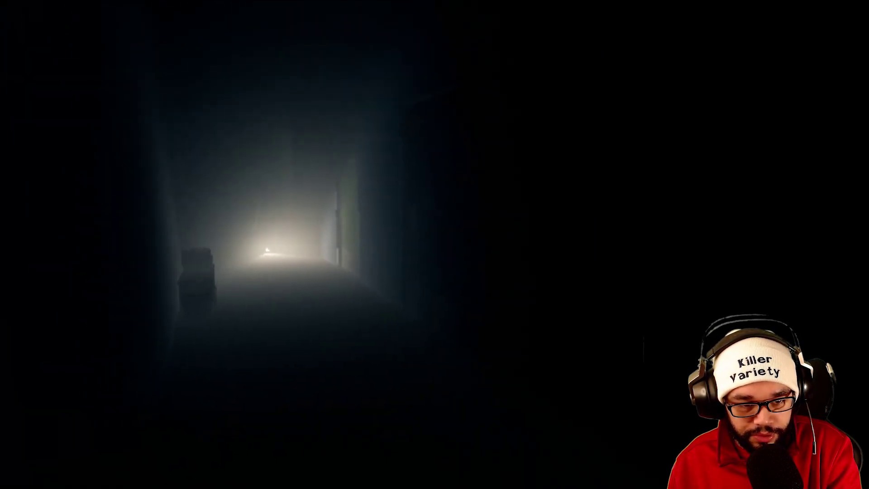
pyautogui.press('w')
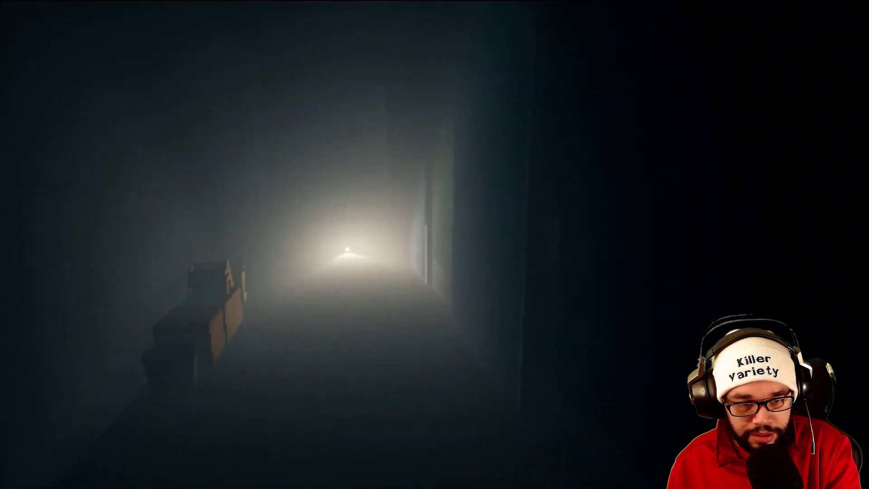
pyautogui.press('w')
pyautogui.press('w')
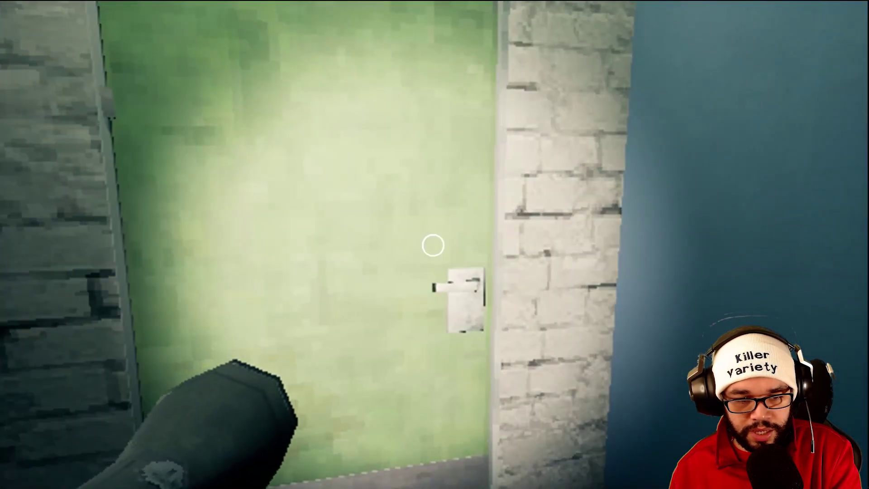
pyautogui.click(433, 245)
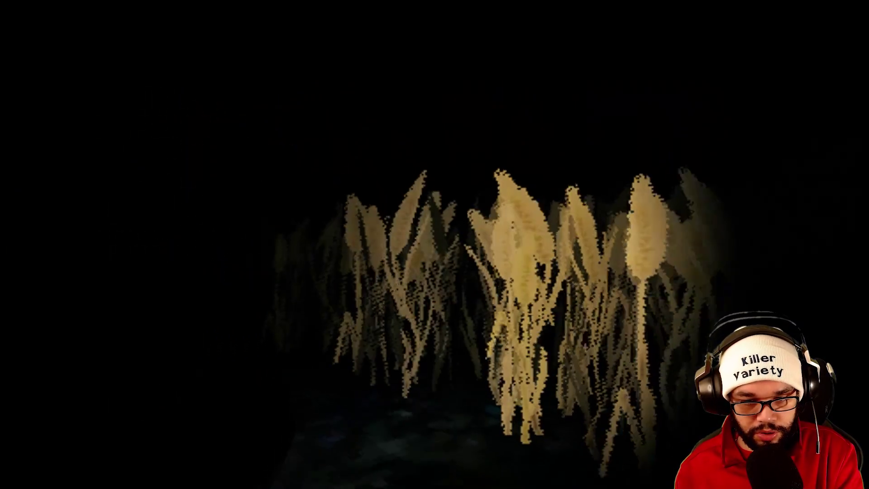
pyautogui.press('w')
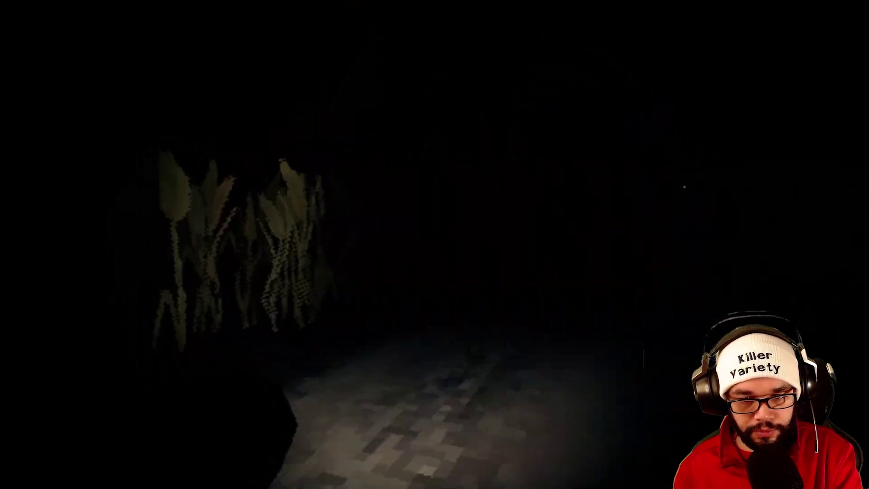
pyautogui.press('w')
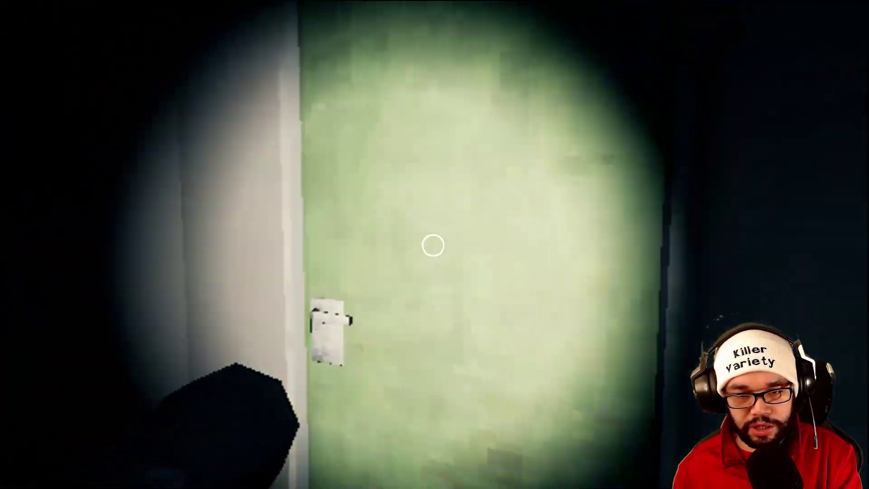
pyautogui.click(435, 244)
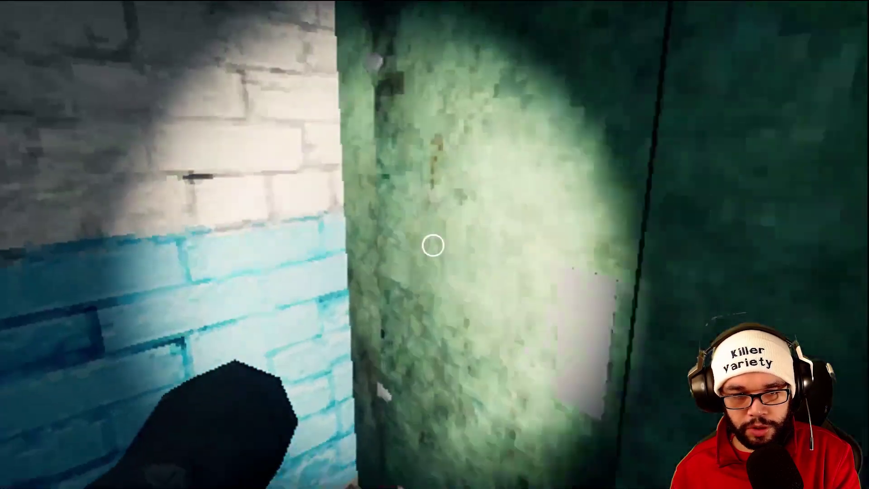
pyautogui.click(433, 245)
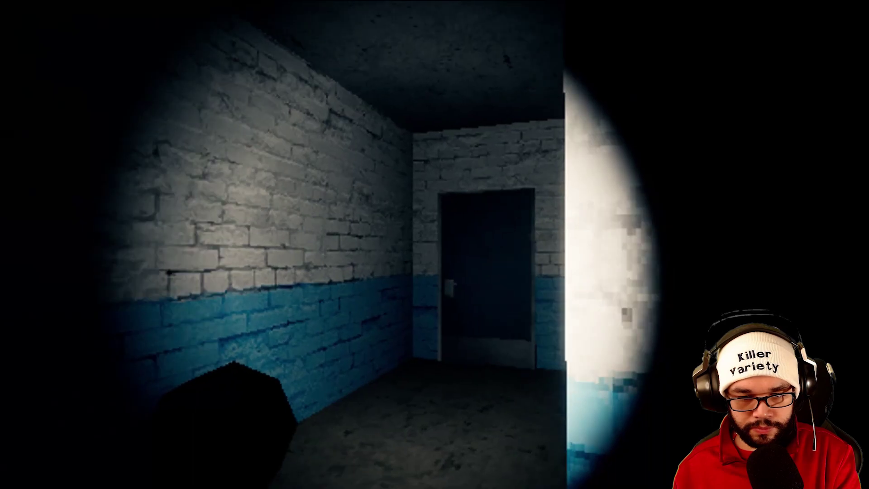
pyautogui.press('w')
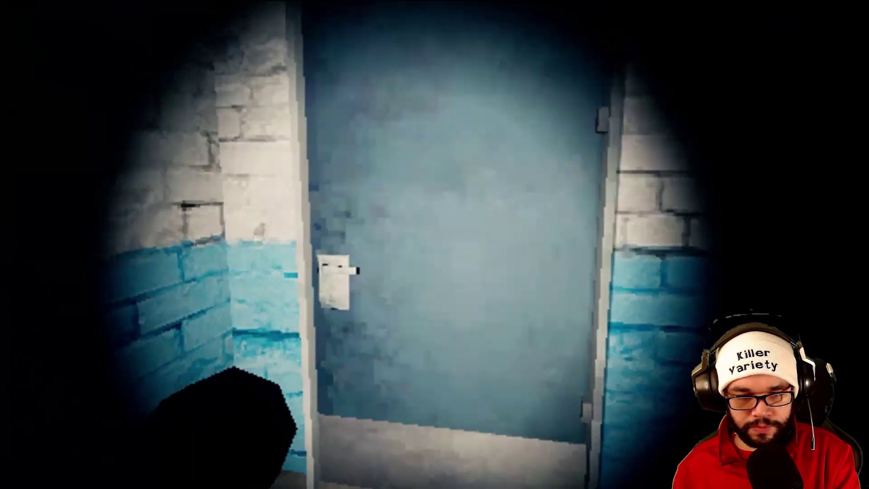
pyautogui.press('e')
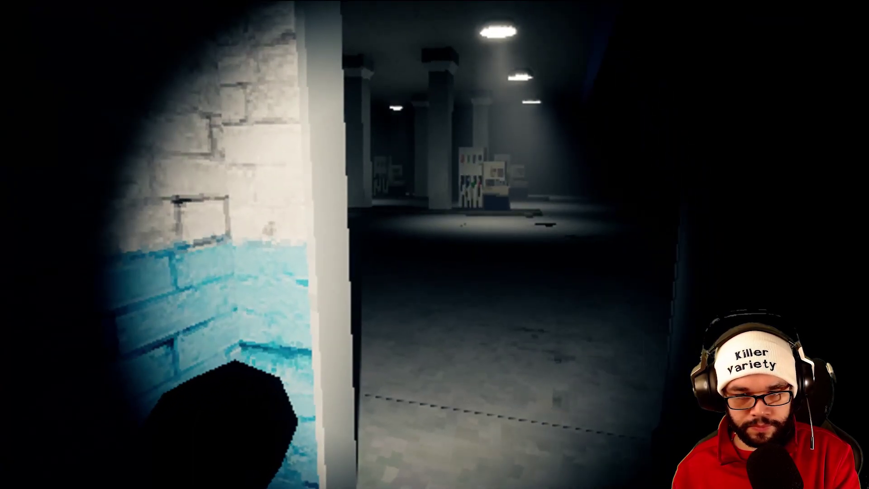
pyautogui.press('w')
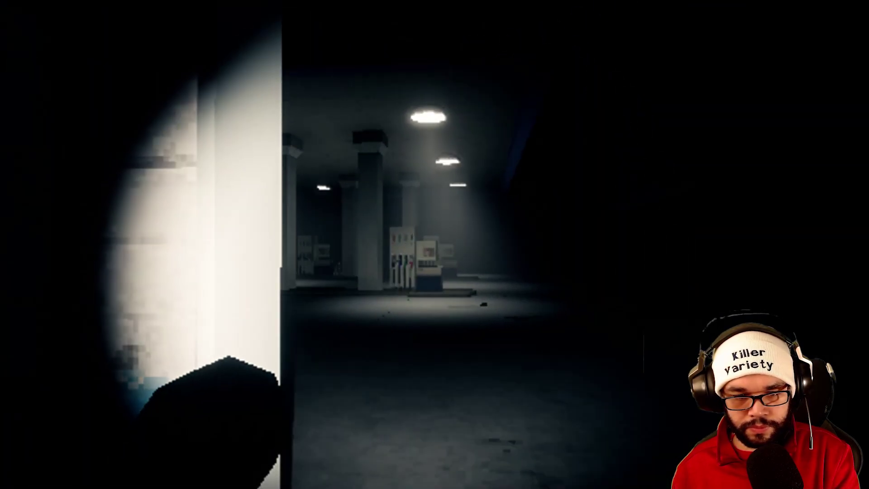
pyautogui.press('w')
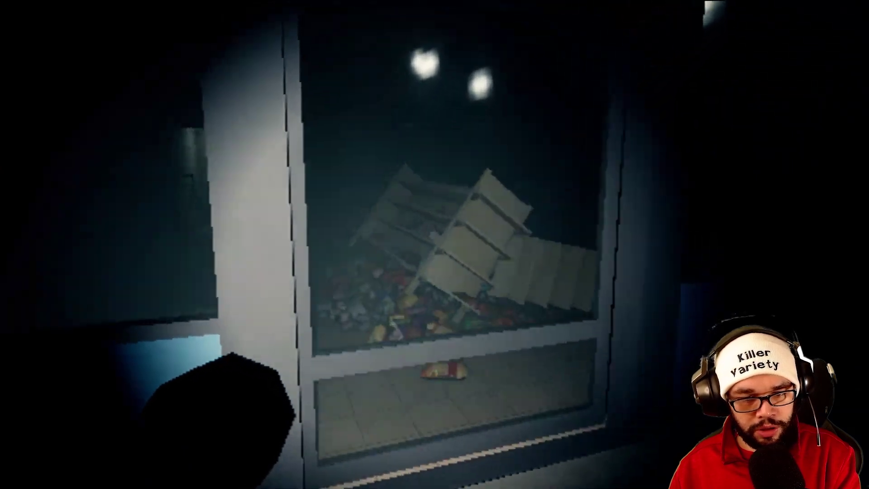
pyautogui.press('w')
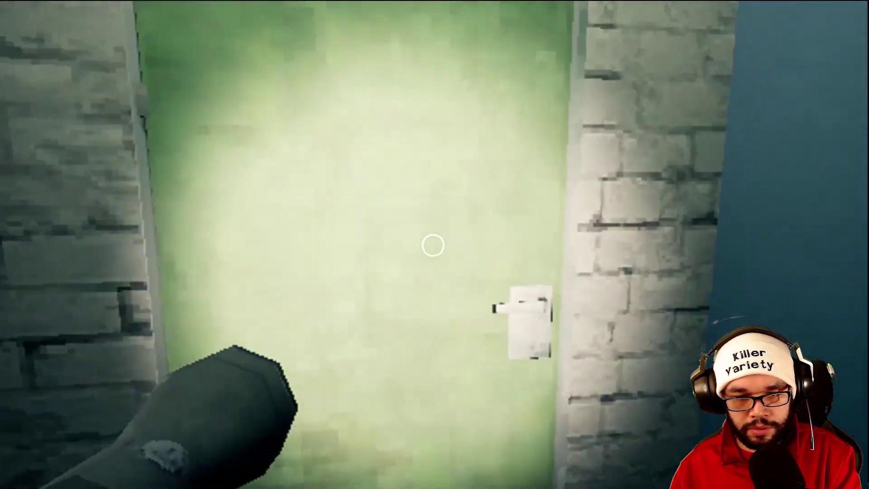
pyautogui.click(435, 245)
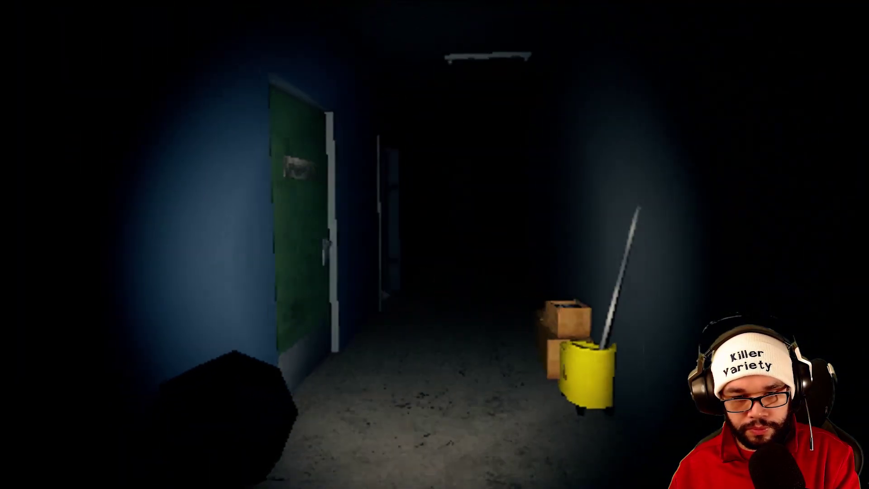
pyautogui.press('e')
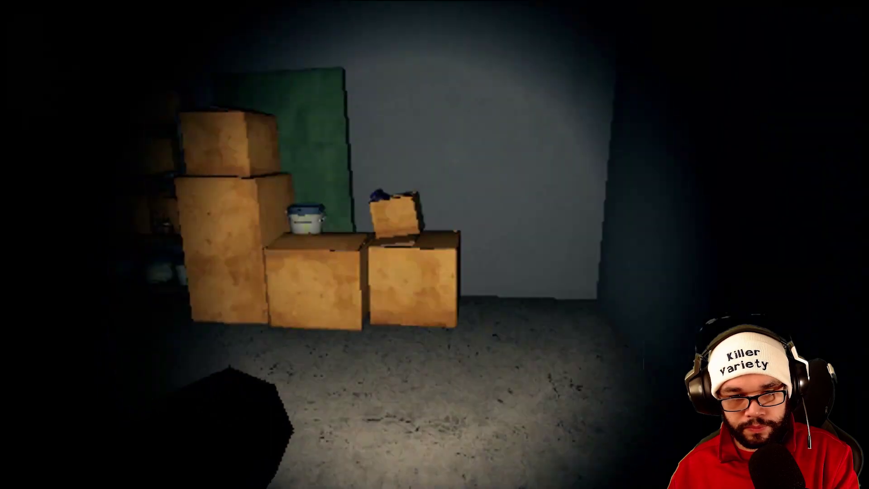